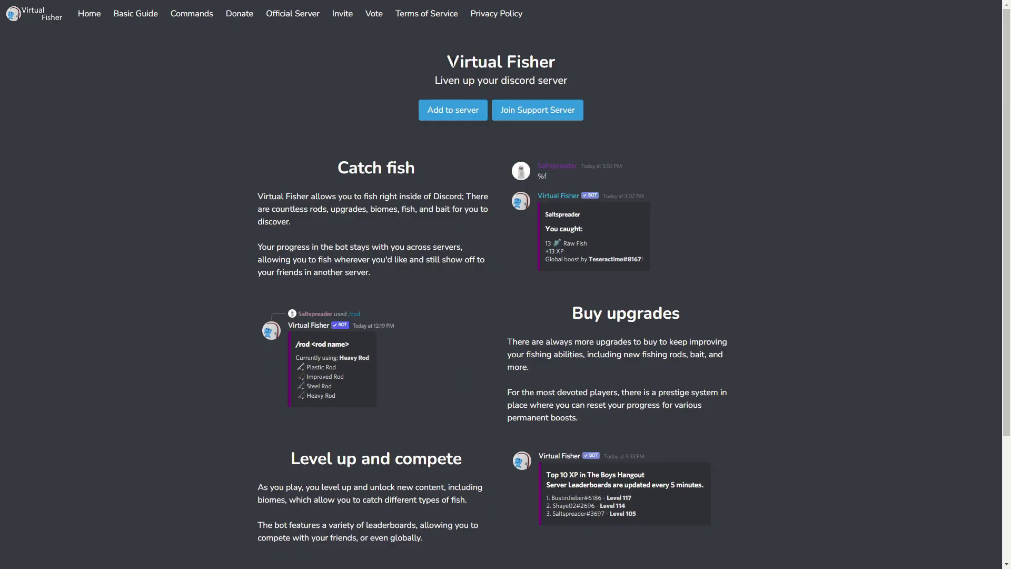
Step: Add the Virtual Fisher bot to the gaming Template server, authorizing it and completing the human verification
{"action": "left_click_drag", "start_coordinate": [452, 64], "coordinate": [575, 66]}
{"action": "left_click", "coordinate": [505, 66]}
{"action": "left_click", "coordinate": [447, 114]}
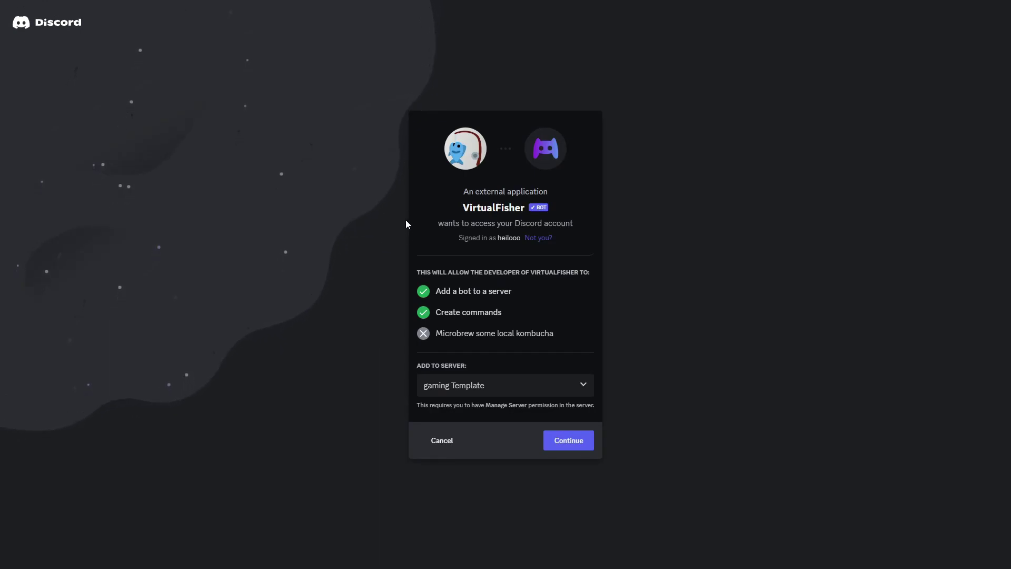
{"action": "left_click", "coordinate": [439, 389]}
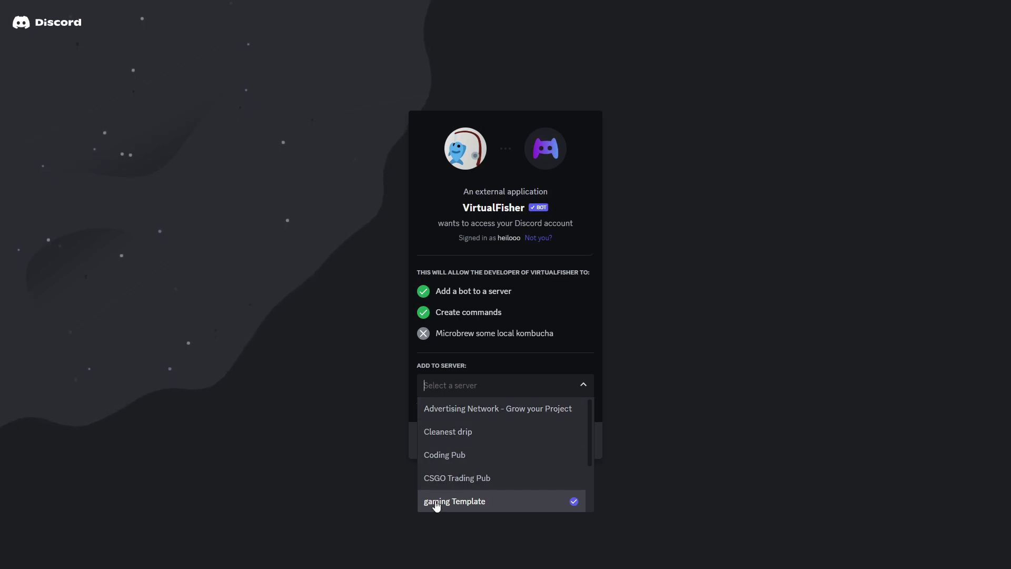
{"action": "left_click", "coordinate": [469, 505]}
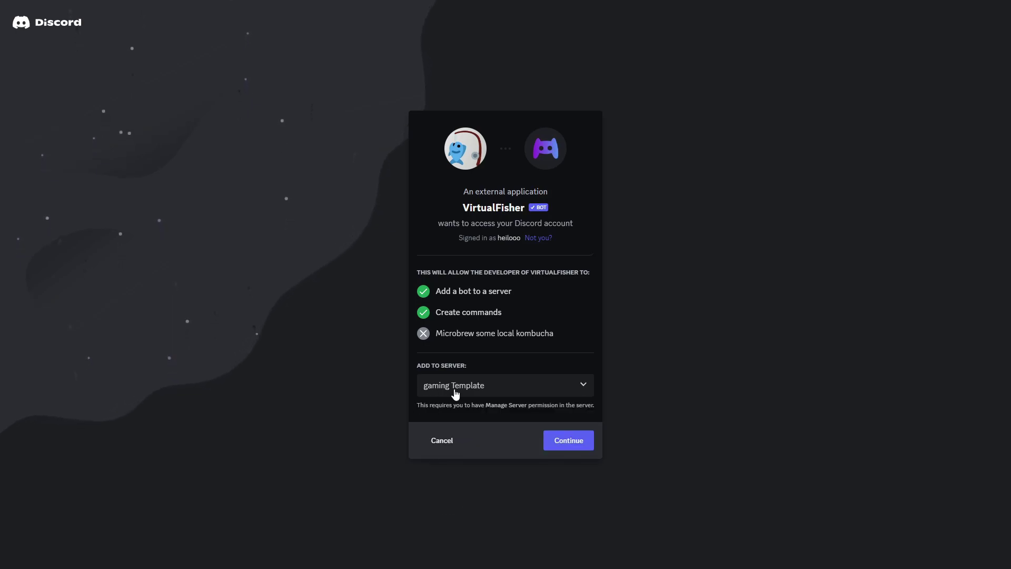
{"action": "left_click", "coordinate": [568, 441]}
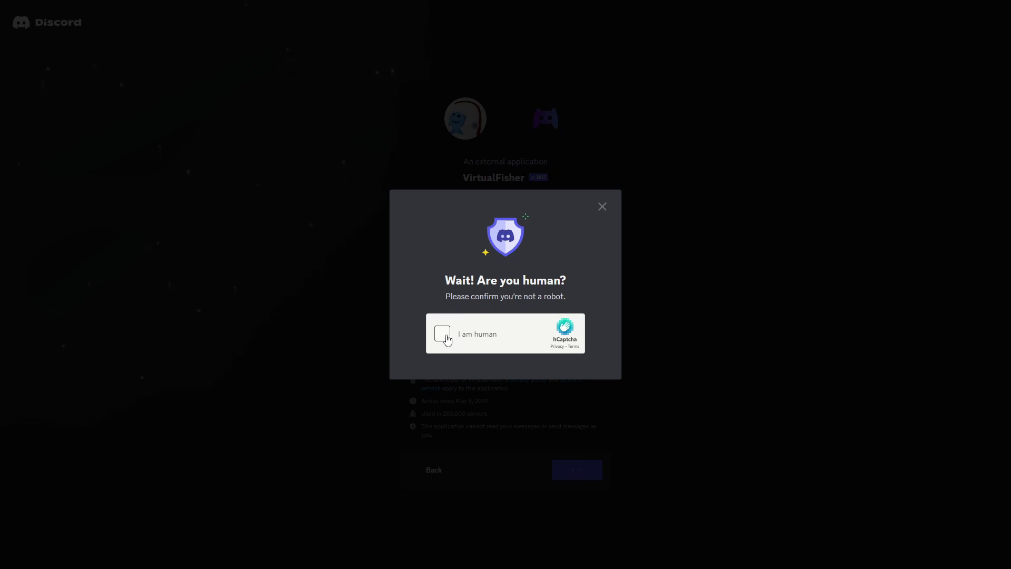
{"action": "left_click", "coordinate": [446, 338]}
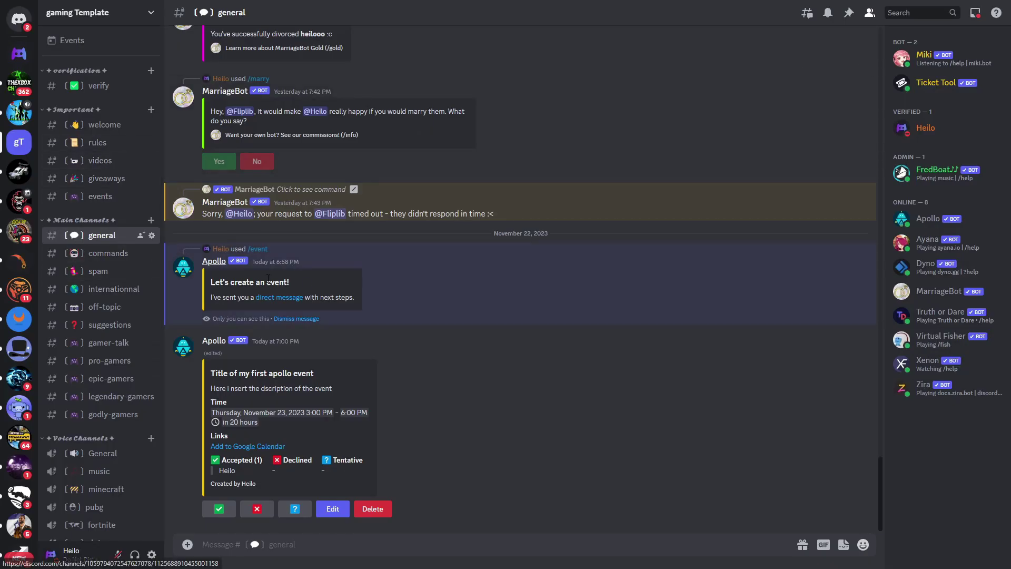
Step: Assign the Bot role to Virtual Fisher from its member profile and close the profile
{"action": "left_click", "coordinate": [935, 345]}
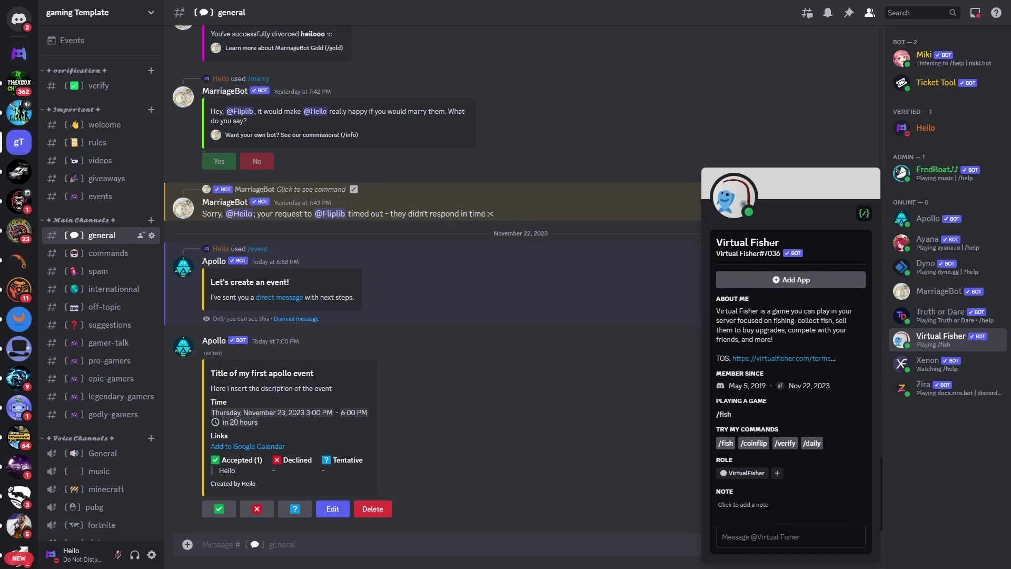
{"action": "left_click", "coordinate": [777, 473]}
{"action": "left_click", "coordinate": [748, 350]}
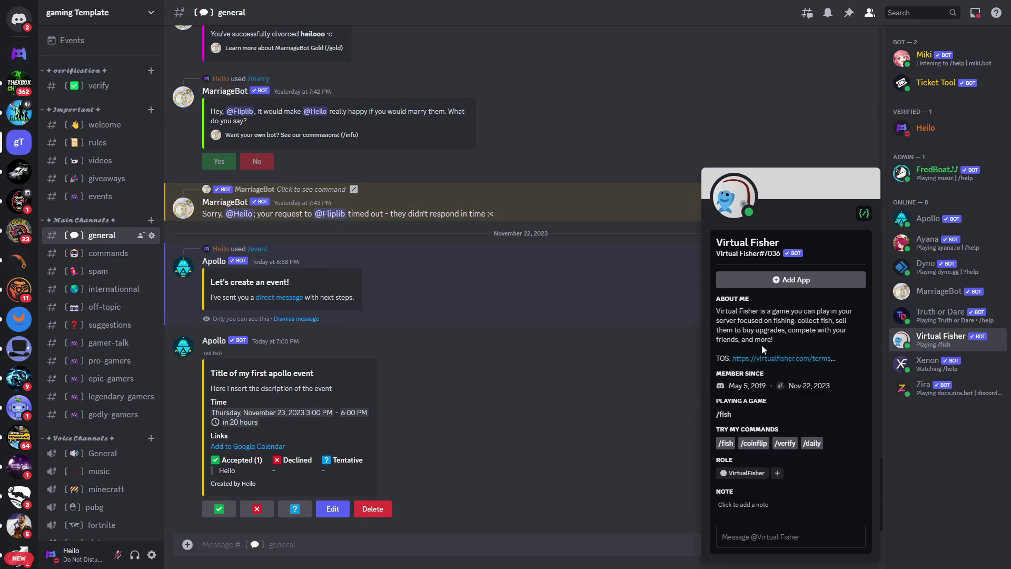
{"action": "left_click", "coordinate": [489, 369]}
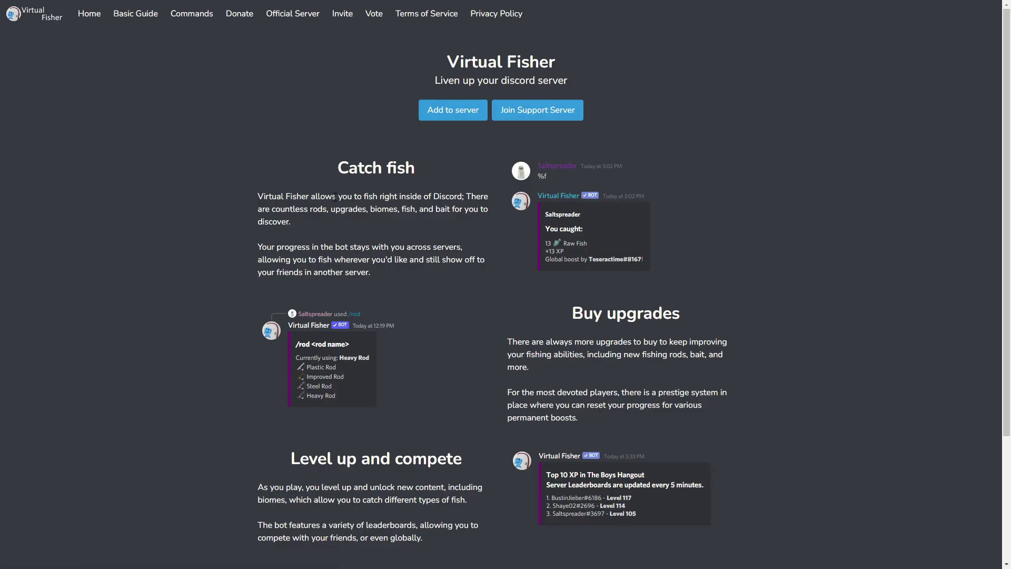
Step: Review the list of bot commands on the Virtual Fisher website, from the basic commands to the extra ones
{"action": "left_click", "coordinate": [189, 18]}
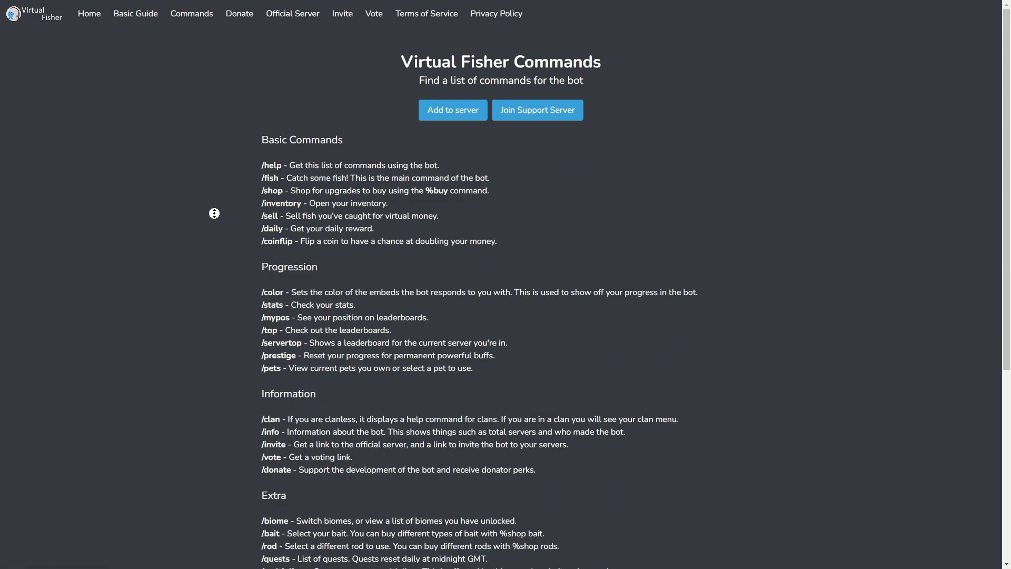
{"action": "scroll", "coordinate": [214, 213], "scroll_direction": "down", "scroll_amount": 6}
{"action": "scroll", "coordinate": [237, 195], "scroll_direction": "up", "scroll_amount": 4}
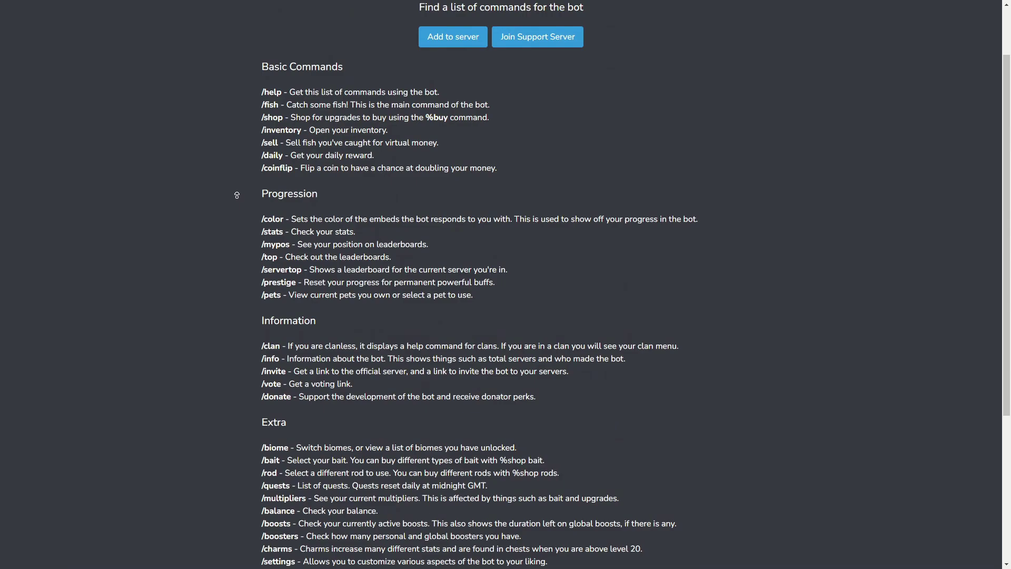
{"action": "scroll", "coordinate": [237, 195], "scroll_direction": "up", "scroll_amount": 1}
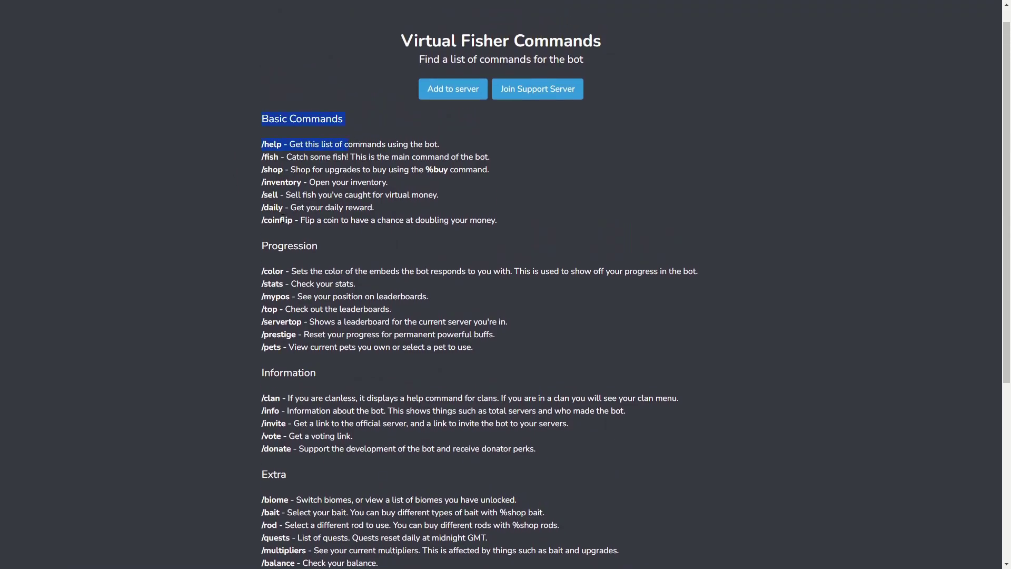
{"action": "scroll", "coordinate": [228, 326], "scroll_direction": "up", "scroll_amount": 1}
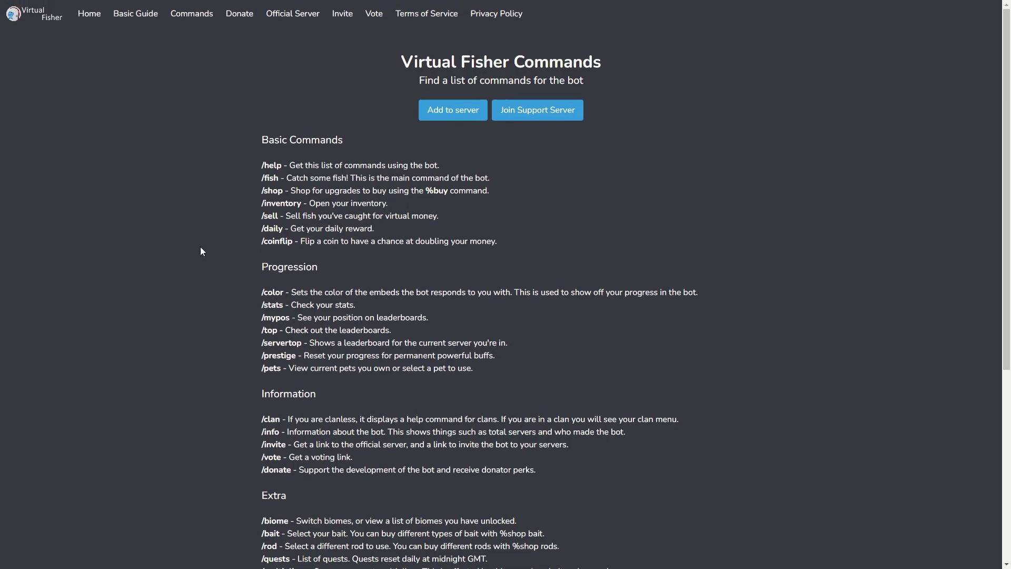
Step: Switch to Discord and run Virtual Fisher's /fish command in the general channel
{"action": "key", "text": "alt+Tab"}
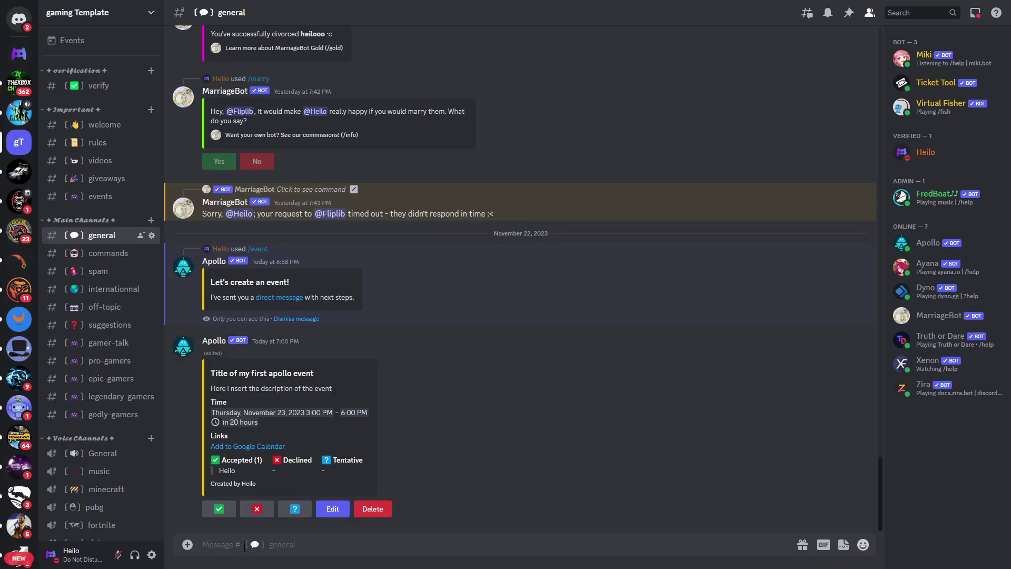
{"action": "type", "text": "/fish"}
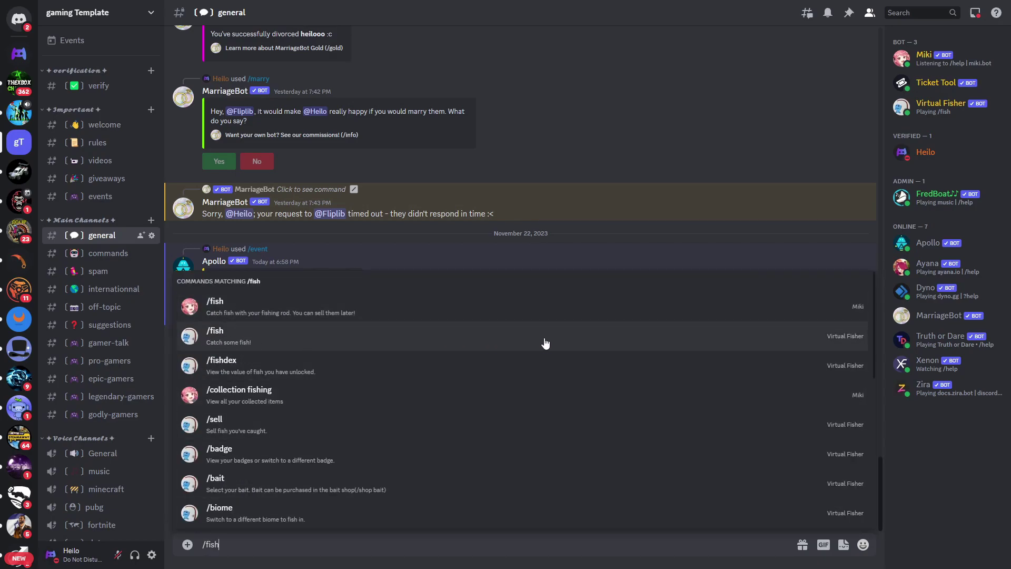
{"action": "left_click", "coordinate": [636, 343]}
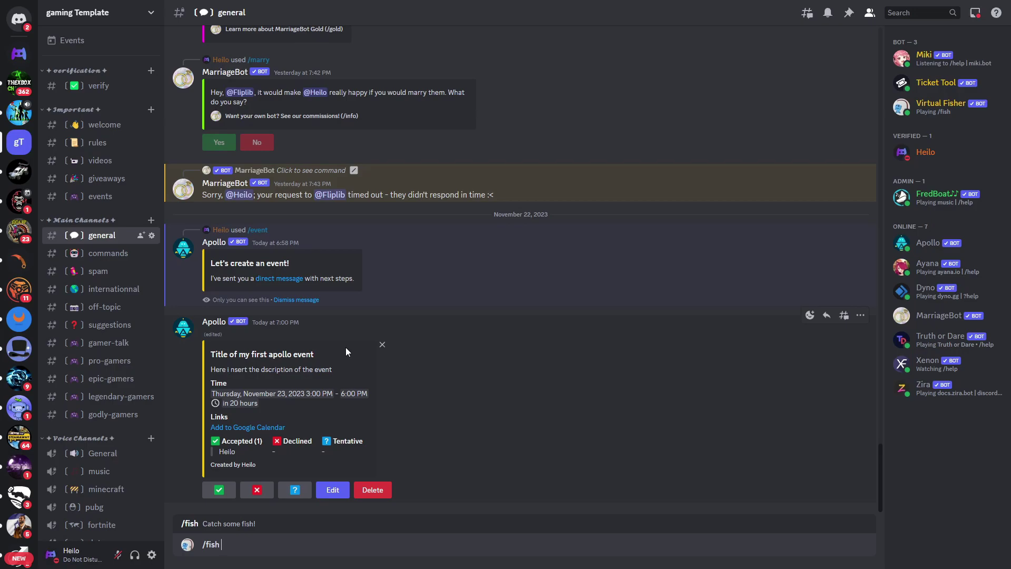
{"action": "key", "text": "Return"}
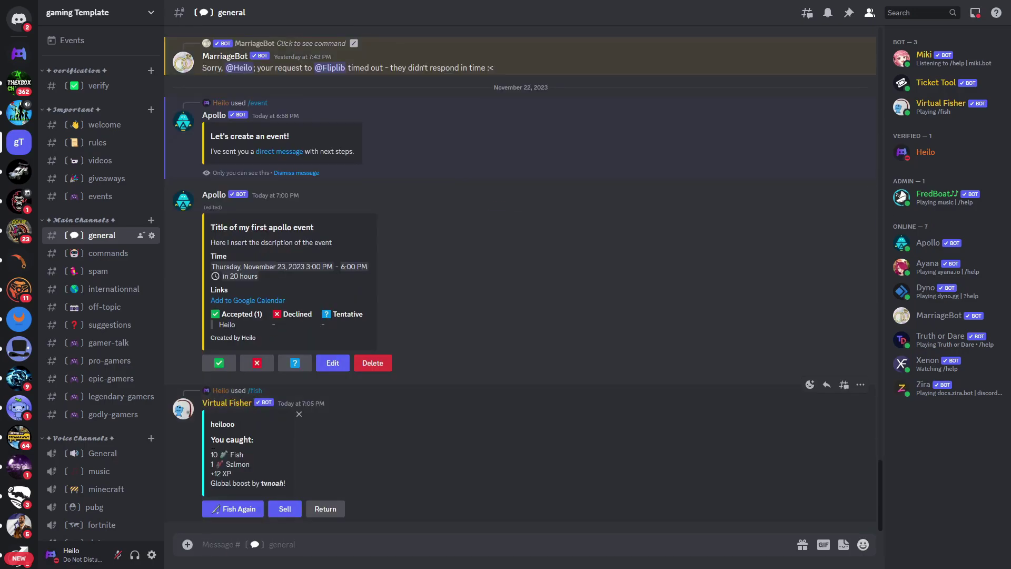
{"action": "left_click", "coordinate": [226, 457]}
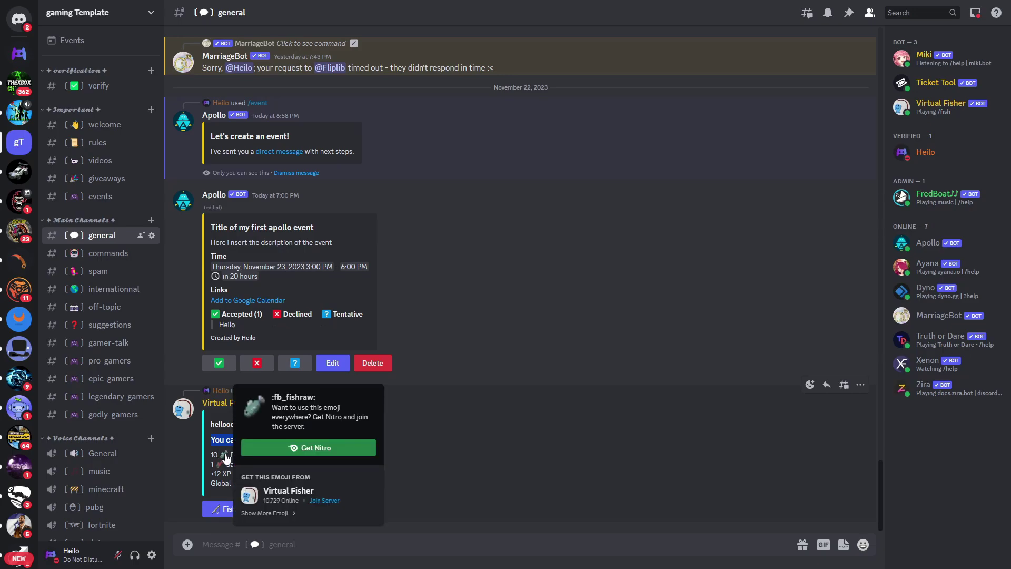
{"action": "key", "text": "Escape"}
{"action": "left_click", "coordinate": [242, 467]}
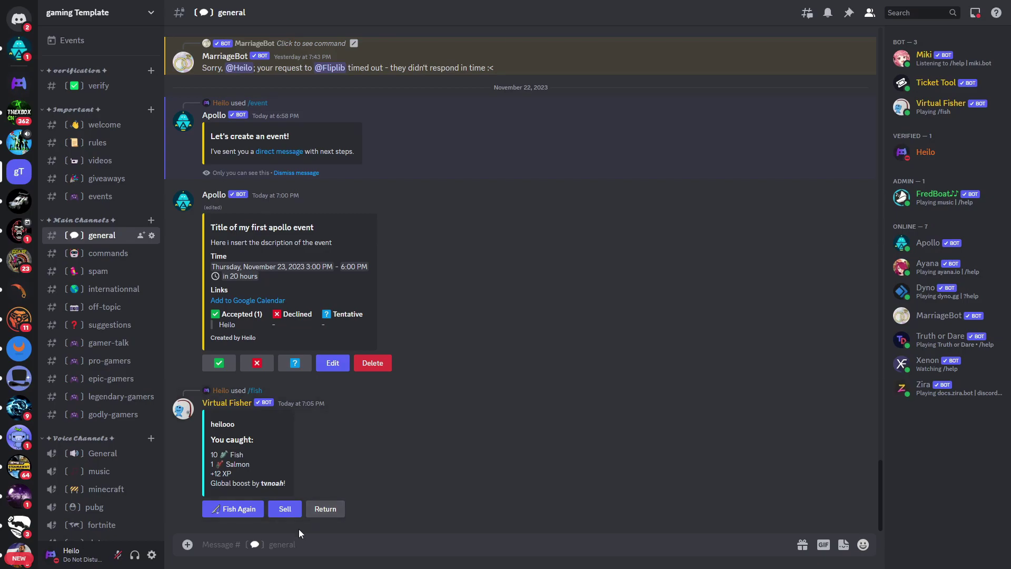
Step: Try to fish again from the catch message and read the bot's reply
{"action": "left_click", "coordinate": [235, 511]}
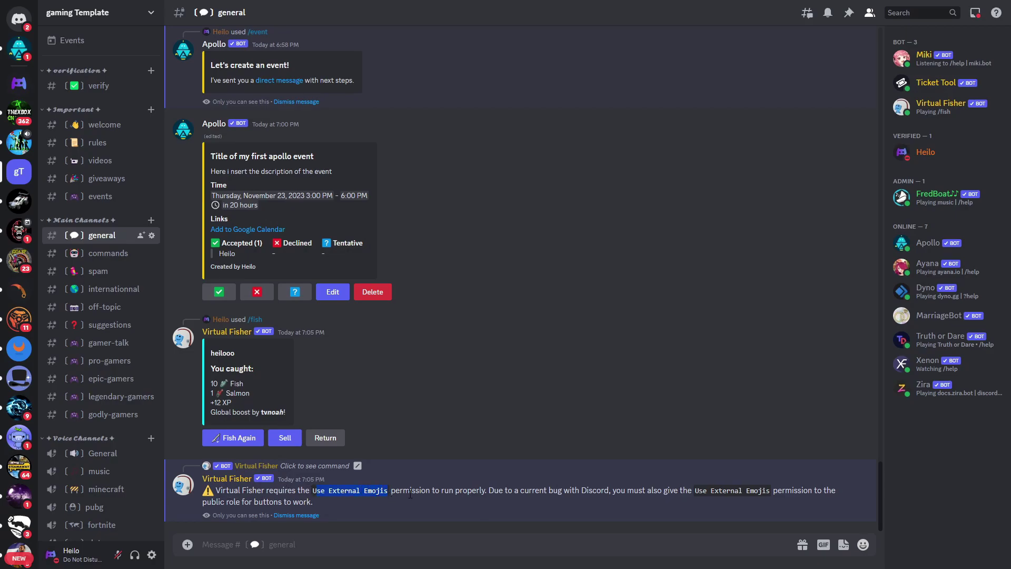
{"action": "left_click_drag", "start_coordinate": [421, 490], "coordinate": [456, 491]}
{"action": "left_click", "coordinate": [568, 496]}
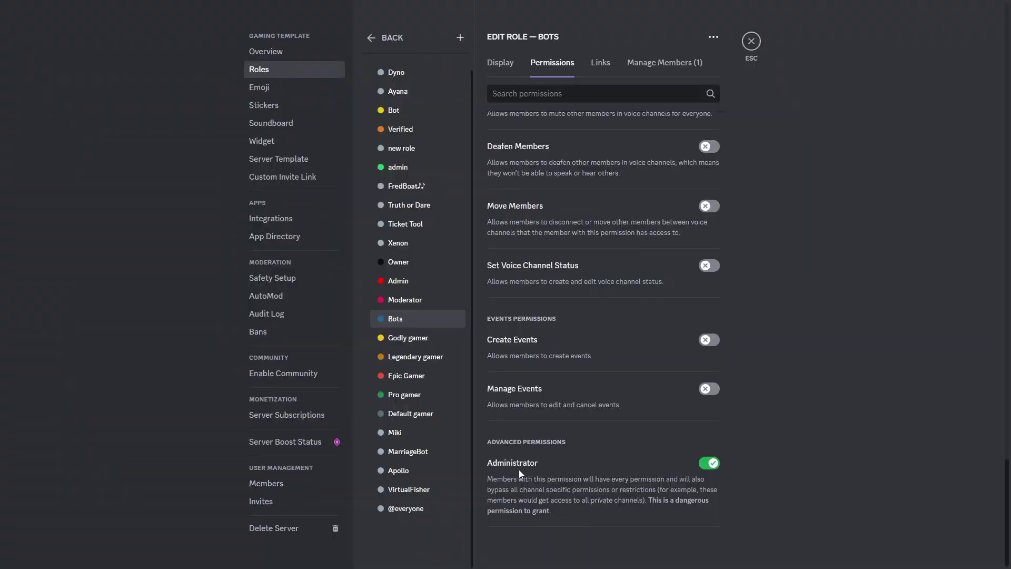
Step: Enable Use External Sounds and Use External Stickers for the Bots role, save the changes and leave the server settings
{"action": "scroll", "coordinate": [587, 394], "scroll_direction": "up", "scroll_amount": 2}
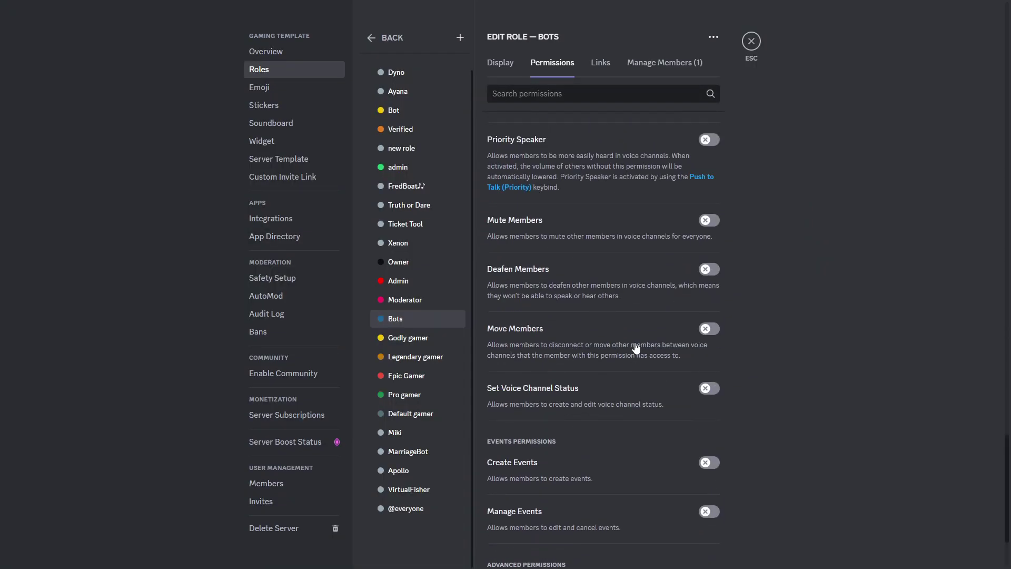
{"action": "scroll", "coordinate": [583, 316], "scroll_direction": "up", "scroll_amount": 6}
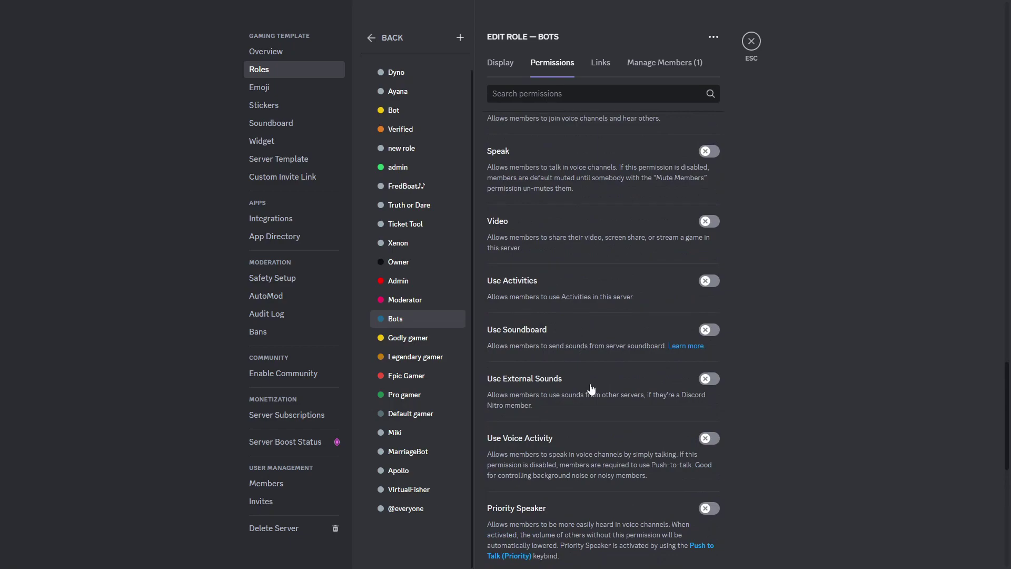
{"action": "left_click", "coordinate": [708, 378]}
{"action": "scroll", "coordinate": [540, 355], "scroll_direction": "up", "scroll_amount": 6}
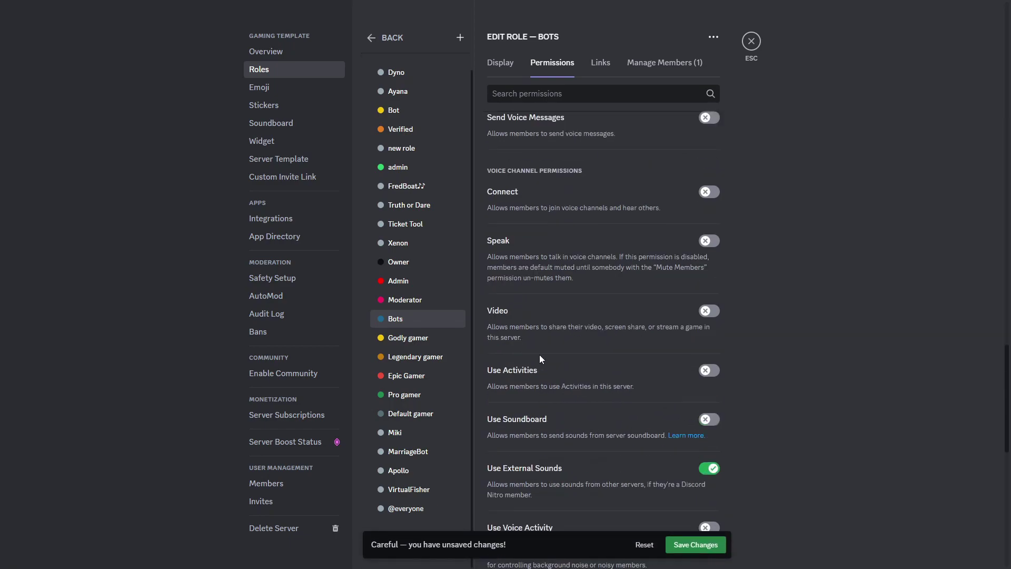
{"action": "scroll", "coordinate": [541, 353], "scroll_direction": "up", "scroll_amount": 3}
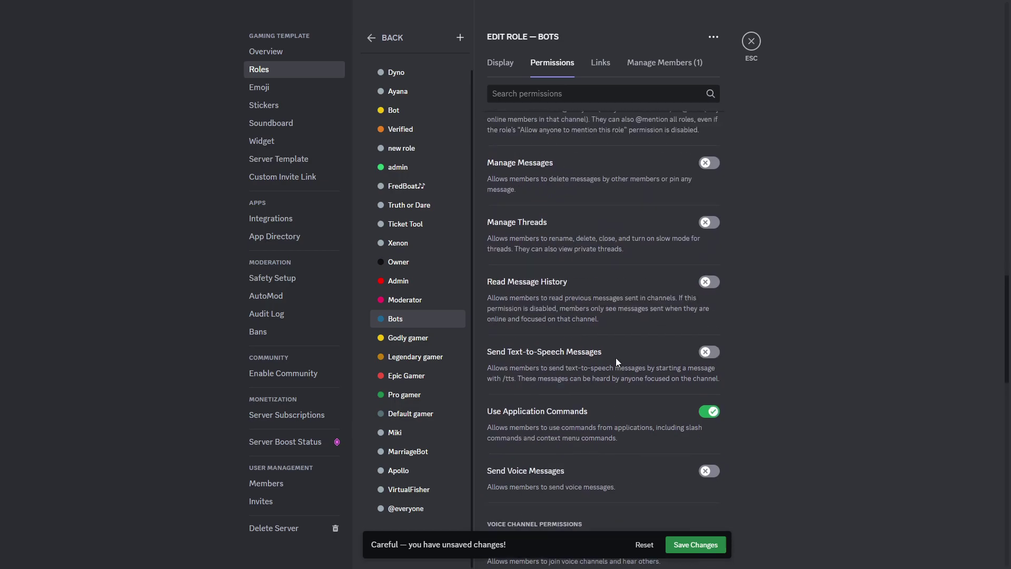
{"action": "scroll", "coordinate": [608, 365], "scroll_direction": "down", "scroll_amount": 2}
{"action": "scroll", "coordinate": [608, 365], "scroll_direction": "up", "scroll_amount": 4}
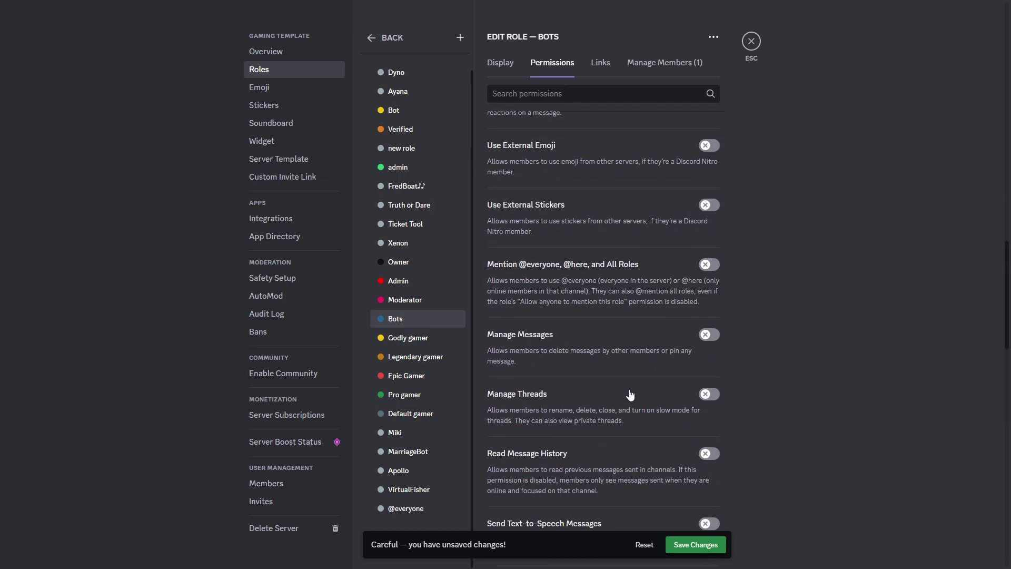
{"action": "scroll", "coordinate": [637, 369], "scroll_direction": "up", "scroll_amount": 2}
{"action": "left_click", "coordinate": [709, 327]}
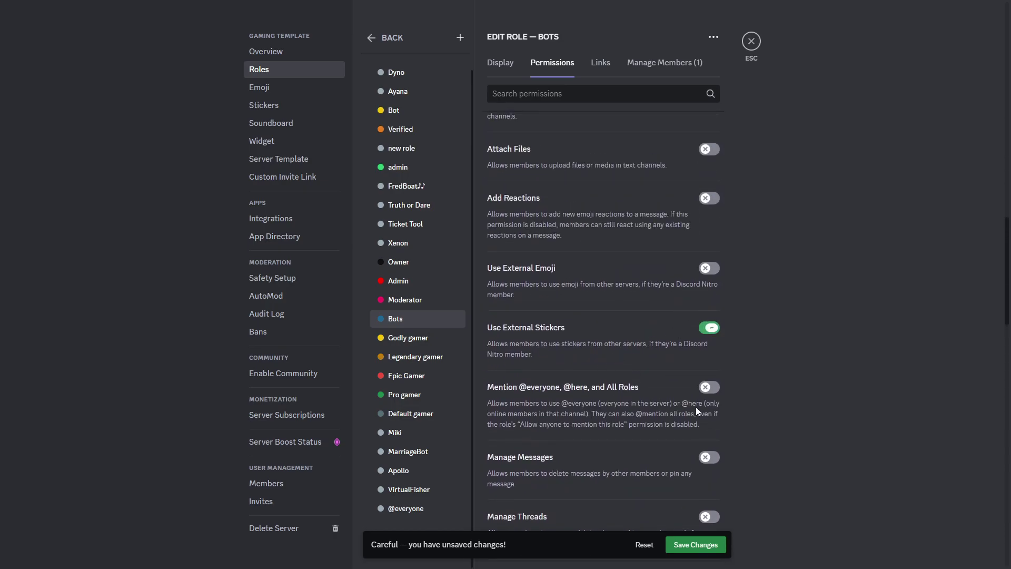
{"action": "left_click", "coordinate": [696, 545]}
{"action": "left_click", "coordinate": [752, 41]}
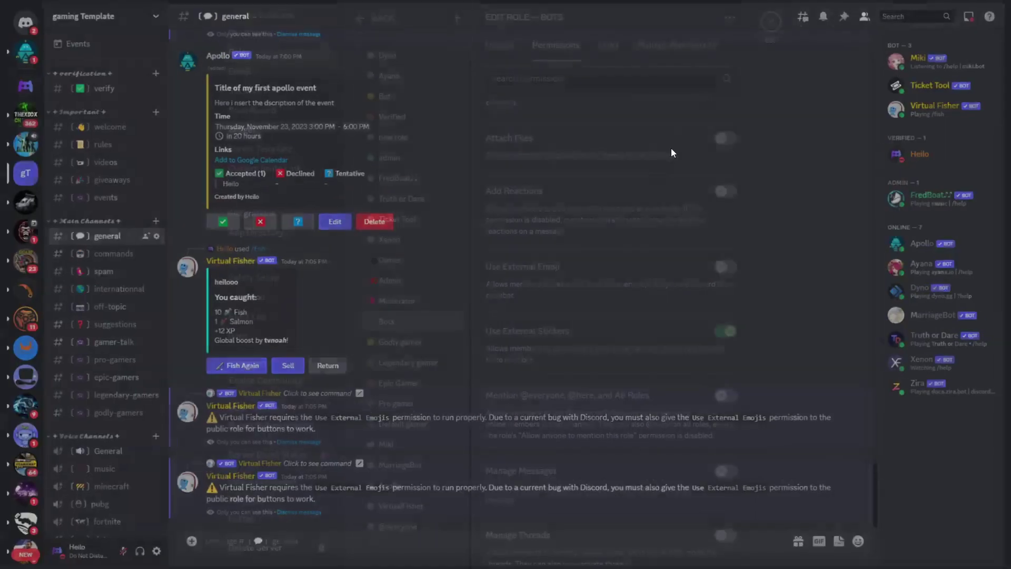
Step: Retry fishing again from the first catch message after the Bots role change
{"action": "left_click", "coordinate": [234, 365]}
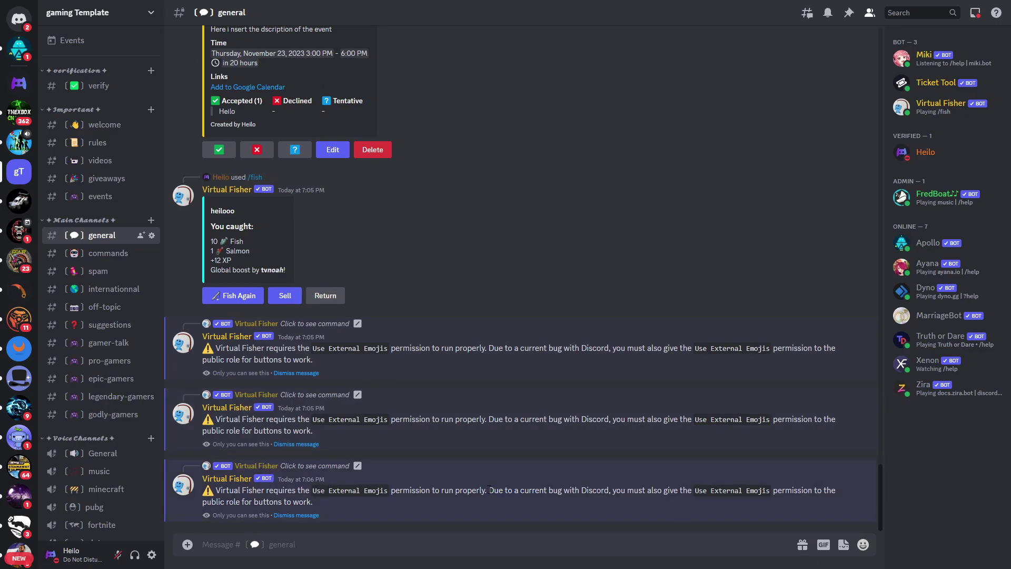
{"action": "left_click_drag", "start_coordinate": [488, 490], "coordinate": [447, 490]}
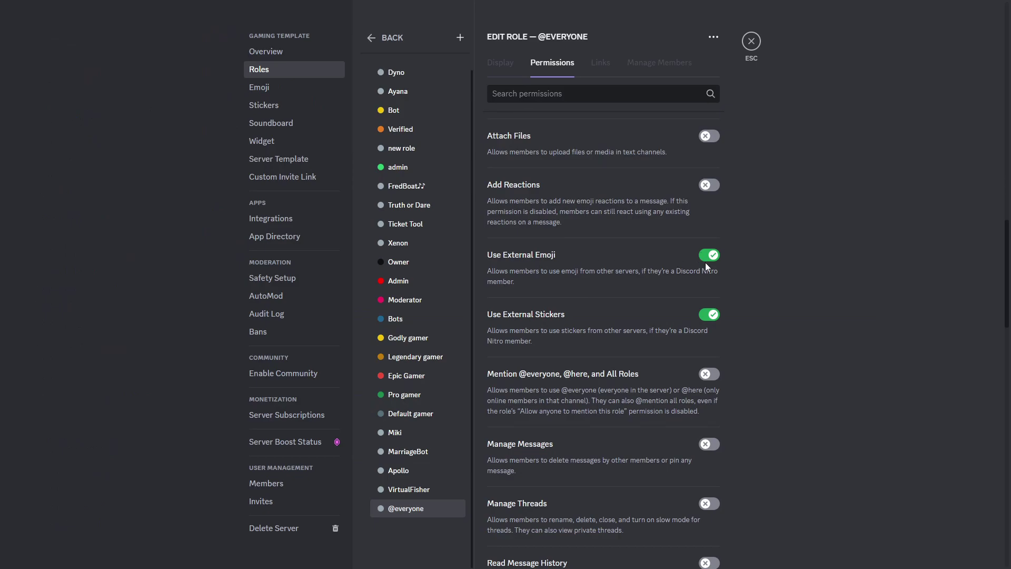
{"action": "left_click", "coordinate": [750, 43]}
{"action": "type", "text": "/fish"}
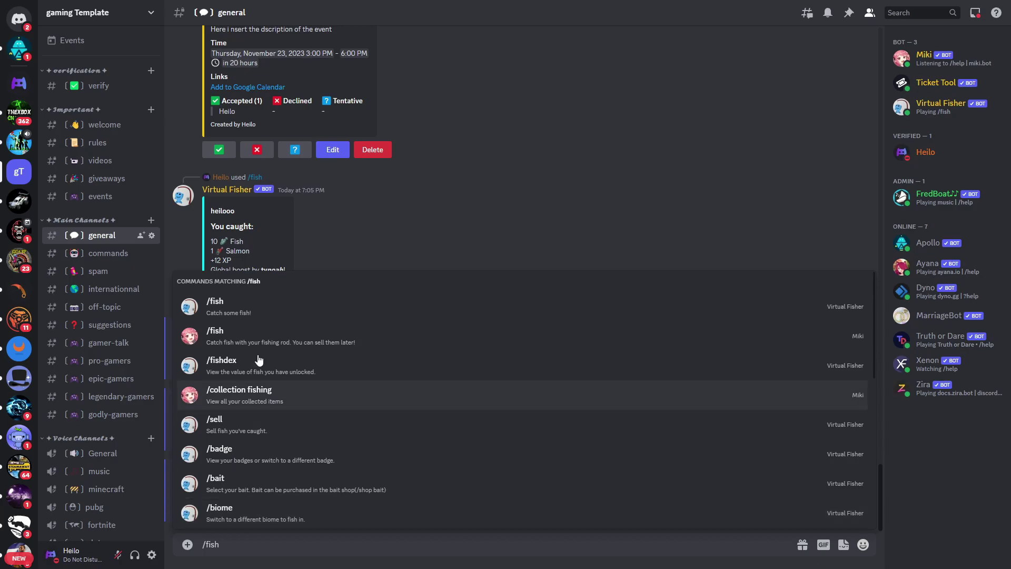
{"action": "left_click", "coordinate": [266, 315]}
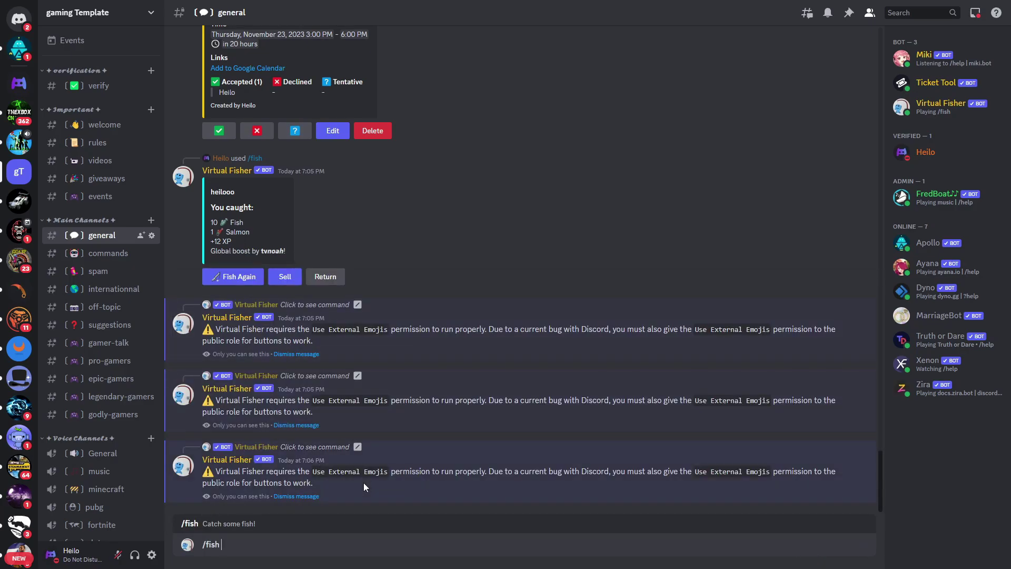
{"action": "key", "text": "Return"}
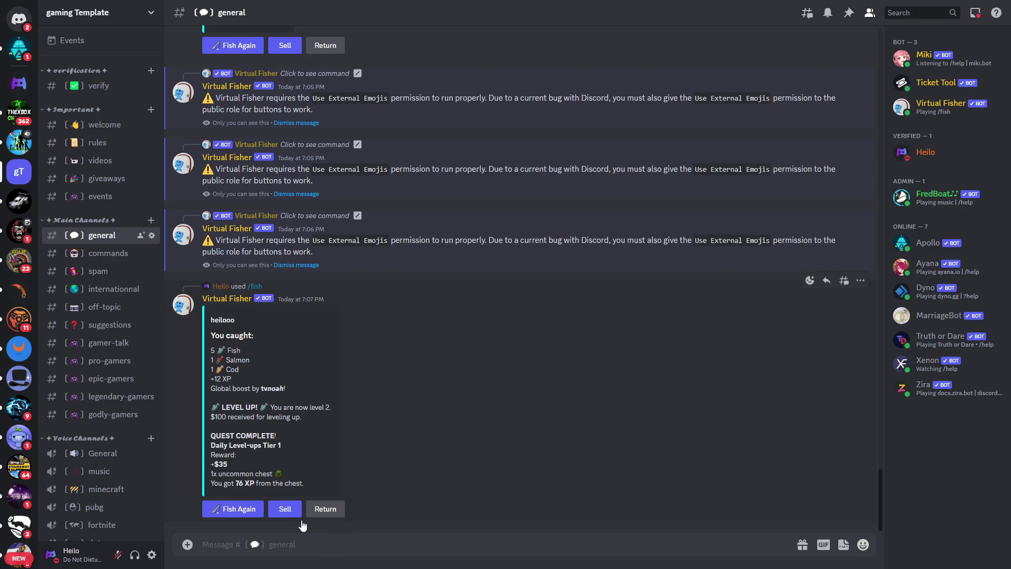
Step: Run Virtual Fisher's /sell command with the amount 8
{"action": "type", "text": "/sell"}
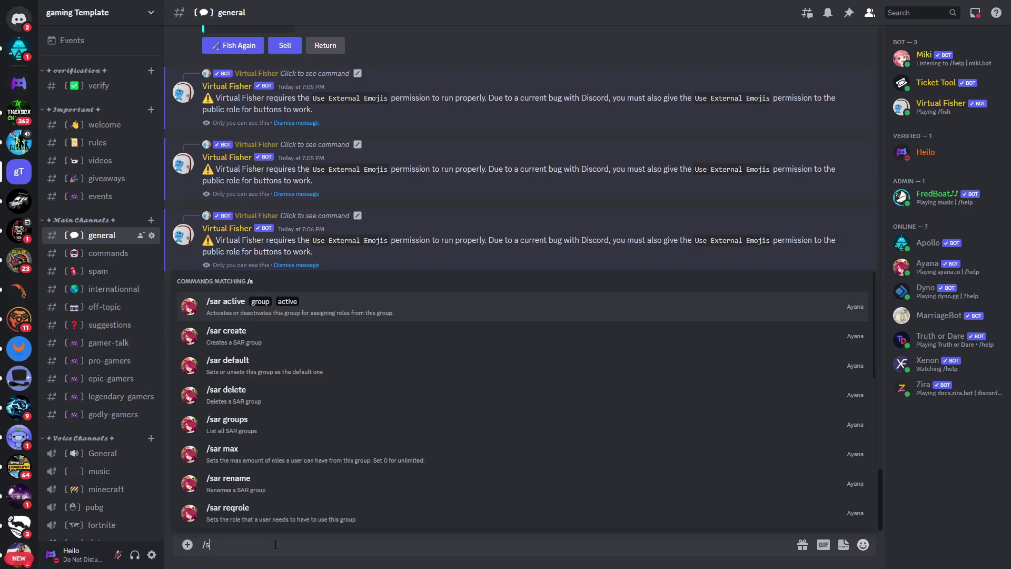
{"action": "left_click", "coordinate": [221, 423]}
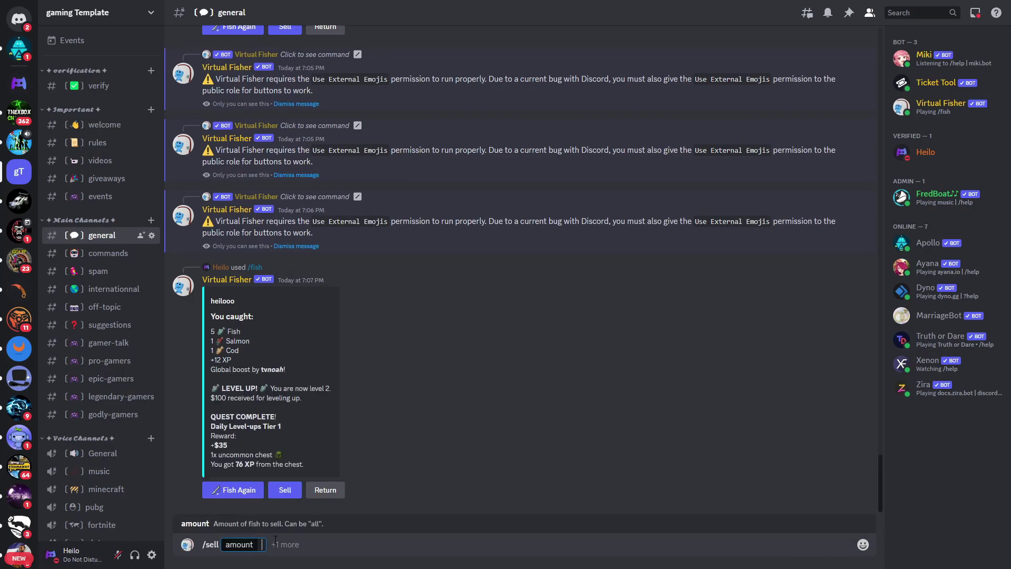
{"action": "type", "text": "8"}
{"action": "key", "text": "Return"}
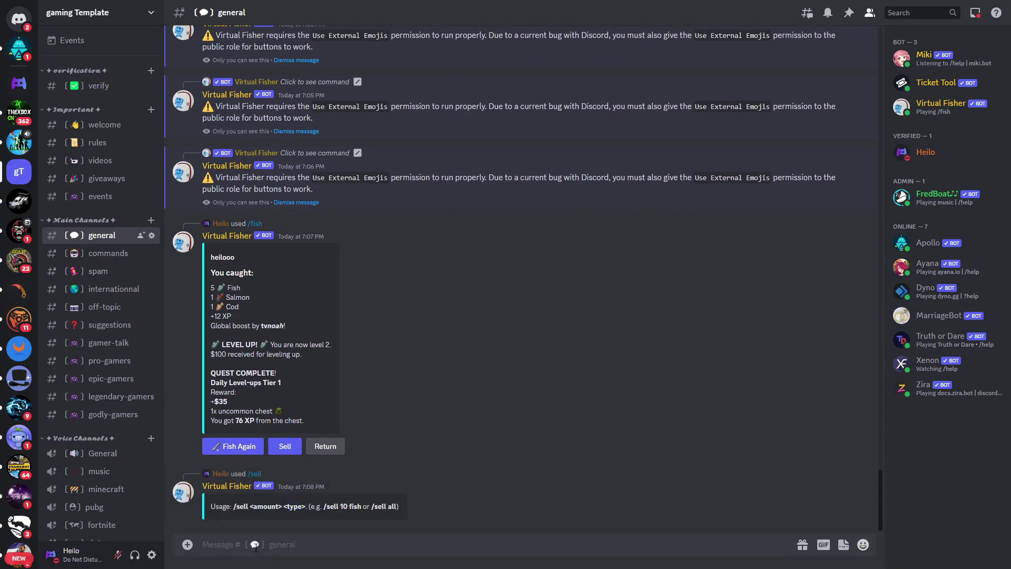
Step: Run Virtual Fisher's /sell command with the amount 8 and the fish type Fish
{"action": "type", "text": "/"}
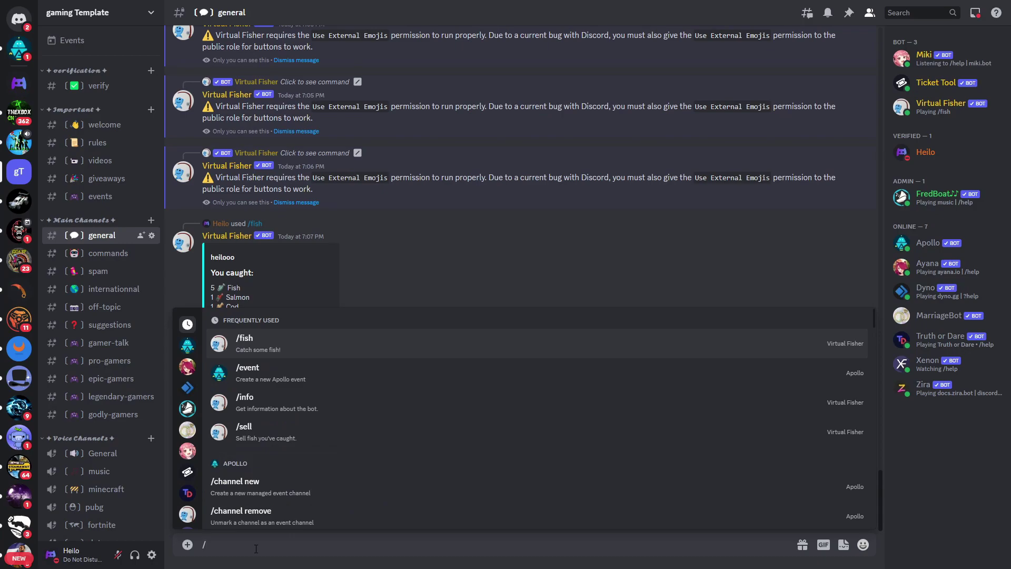
{"action": "type", "text": "sell"}
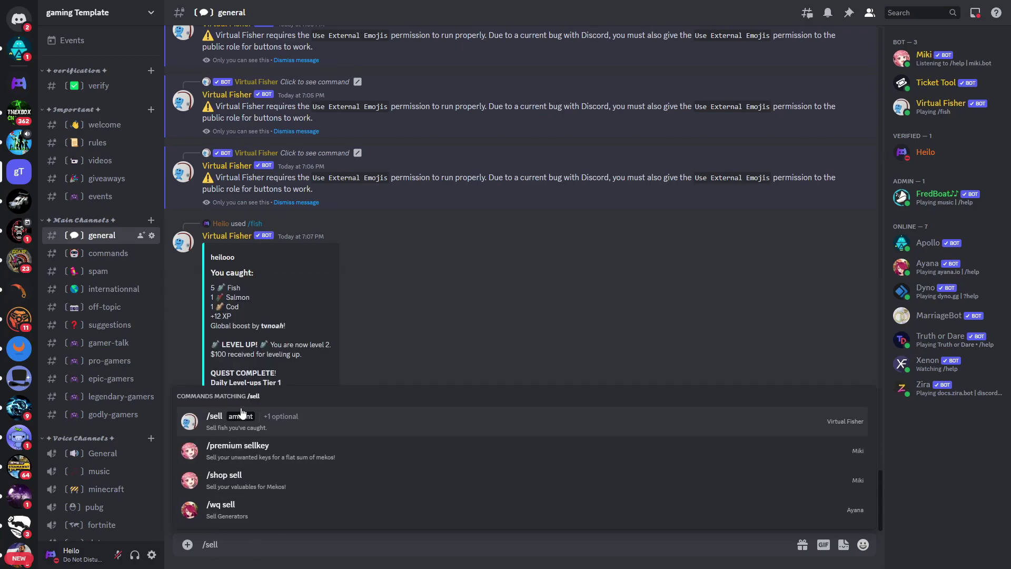
{"action": "key", "text": "Tab"}
{"action": "type", "text": "8"}
{"action": "key", "text": "space"}
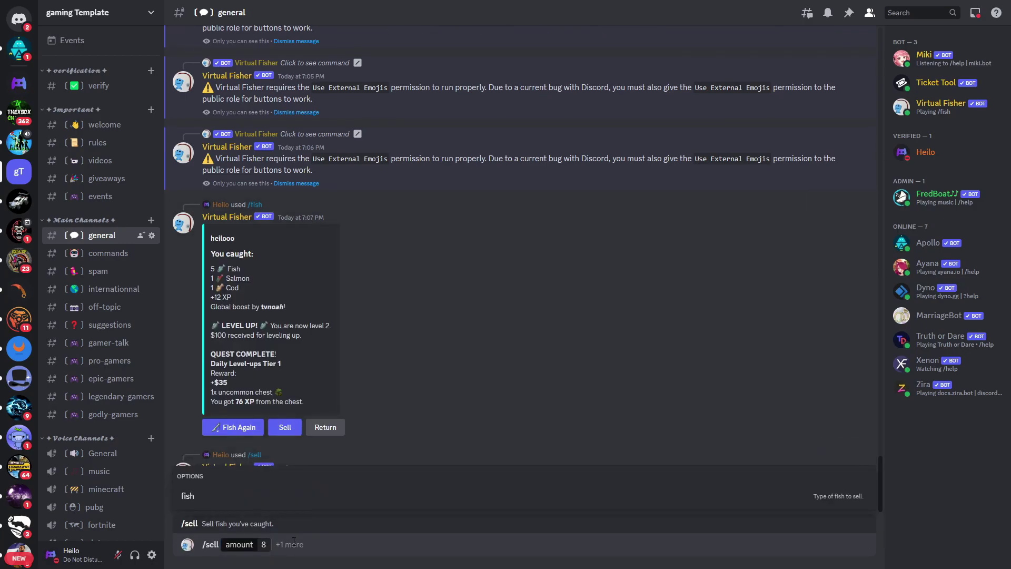
{"action": "left_click", "coordinate": [253, 497]}
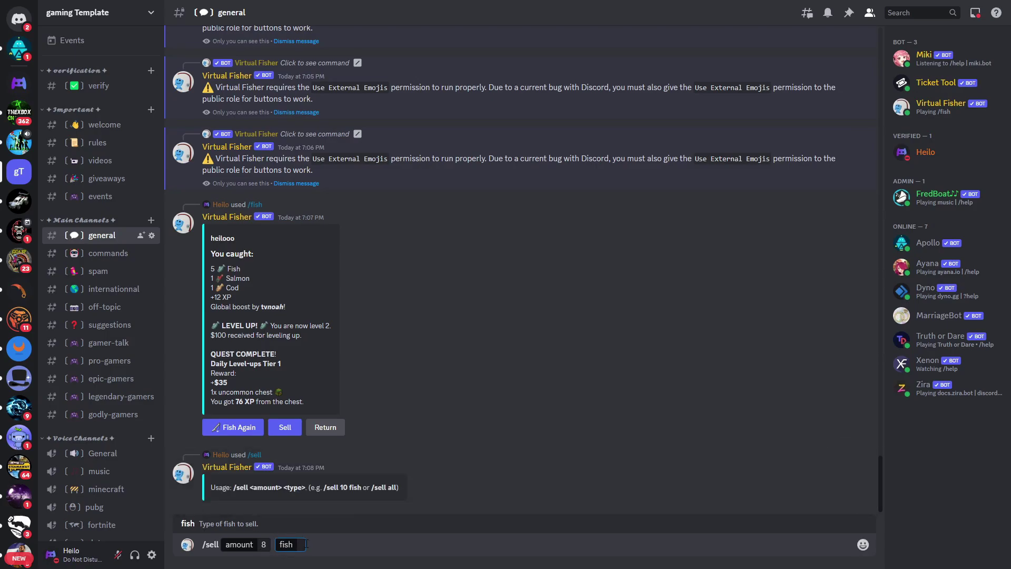
{"action": "type", "text": "Fish"}
{"action": "key", "text": "Return"}
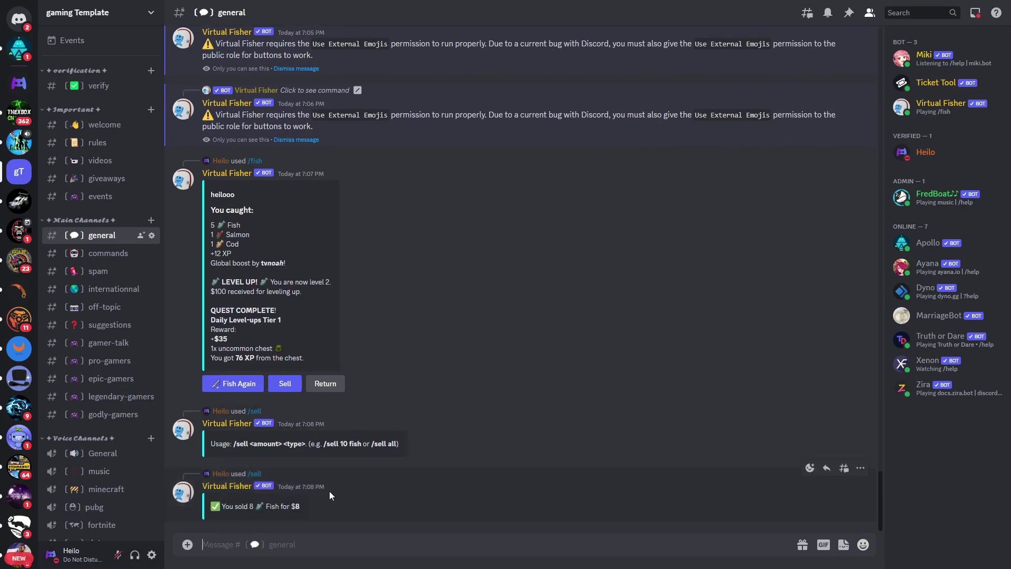
{"action": "left_click_drag", "start_coordinate": [229, 507], "coordinate": [291, 511]}
Step: Run Virtual Fisher's /sell command with the amount 2 and the fish type salmon
{"action": "left_click", "coordinate": [246, 551]}
{"action": "type", "text": "/sell"}
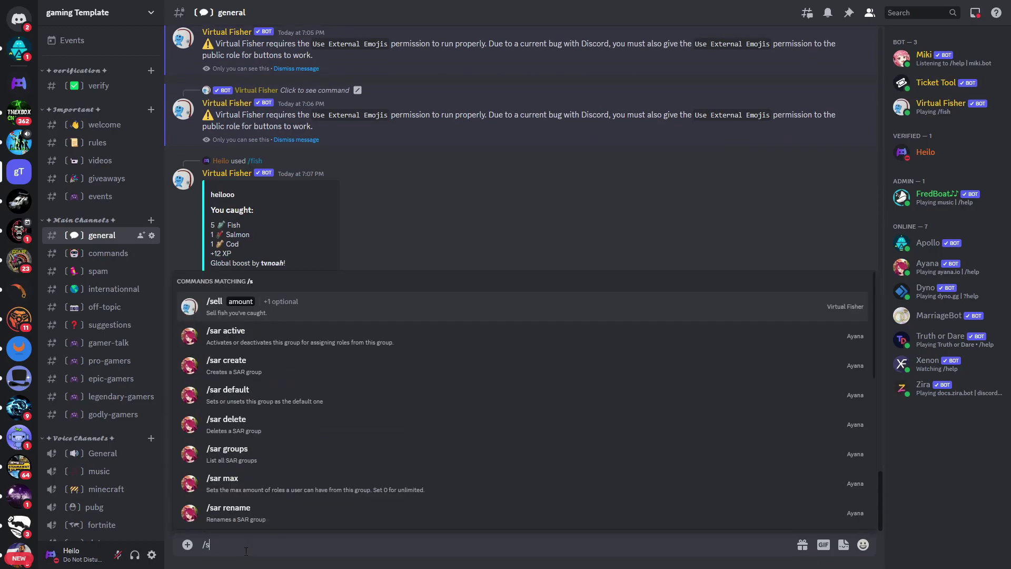
{"action": "left_click", "coordinate": [295, 435]}
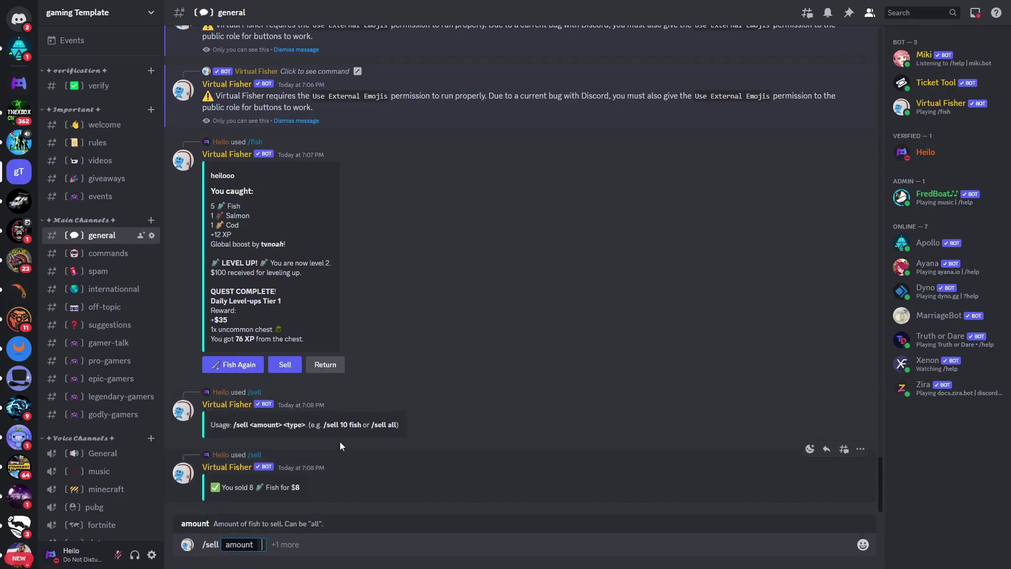
{"action": "scroll", "coordinate": [274, 280], "scroll_direction": "up", "scroll_amount": 3}
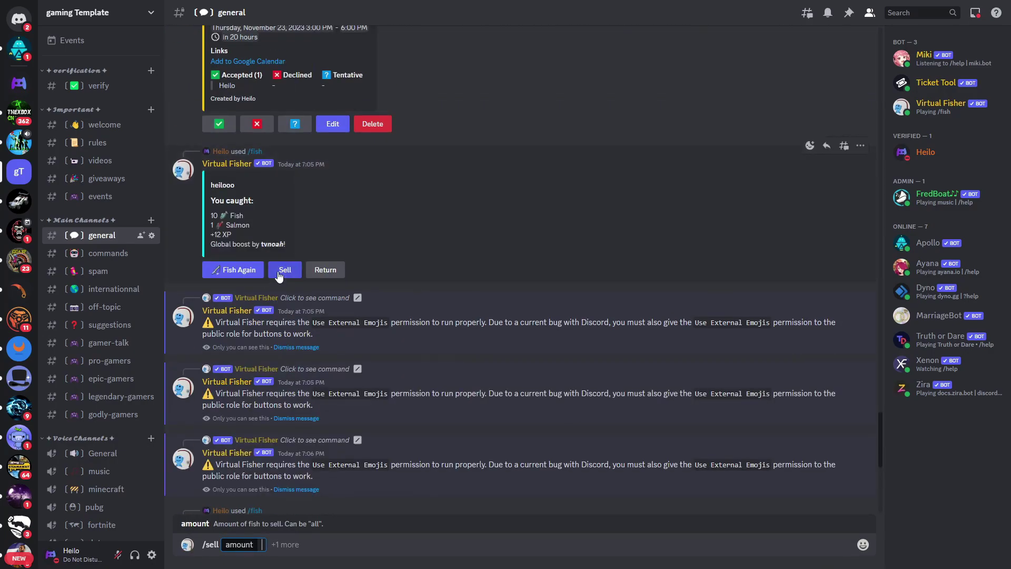
{"action": "scroll", "coordinate": [274, 279], "scroll_direction": "down", "scroll_amount": 3}
{"action": "type", "text": "2"}
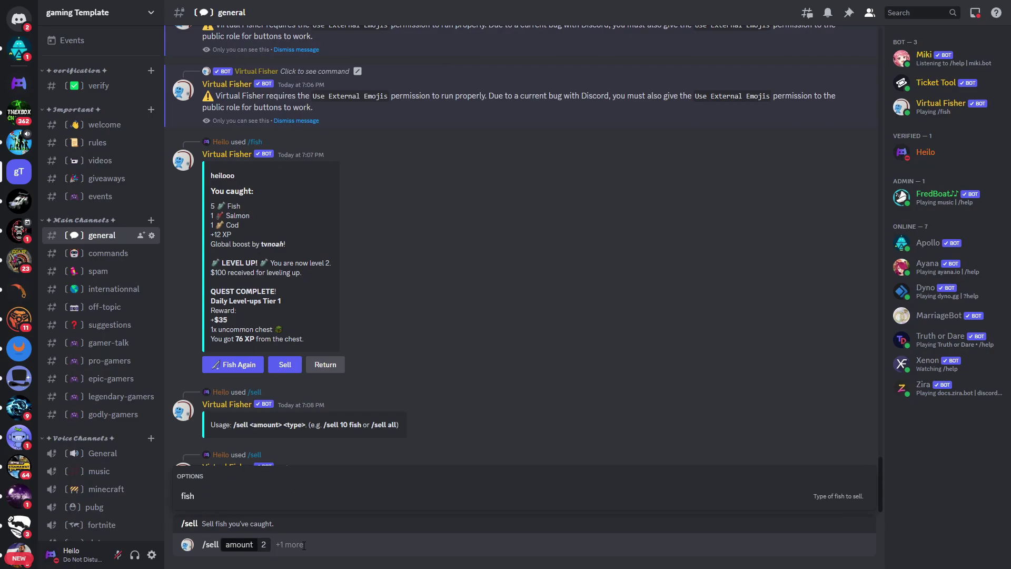
{"action": "left_click", "coordinate": [258, 498]}
{"action": "type", "text": "salmon"}
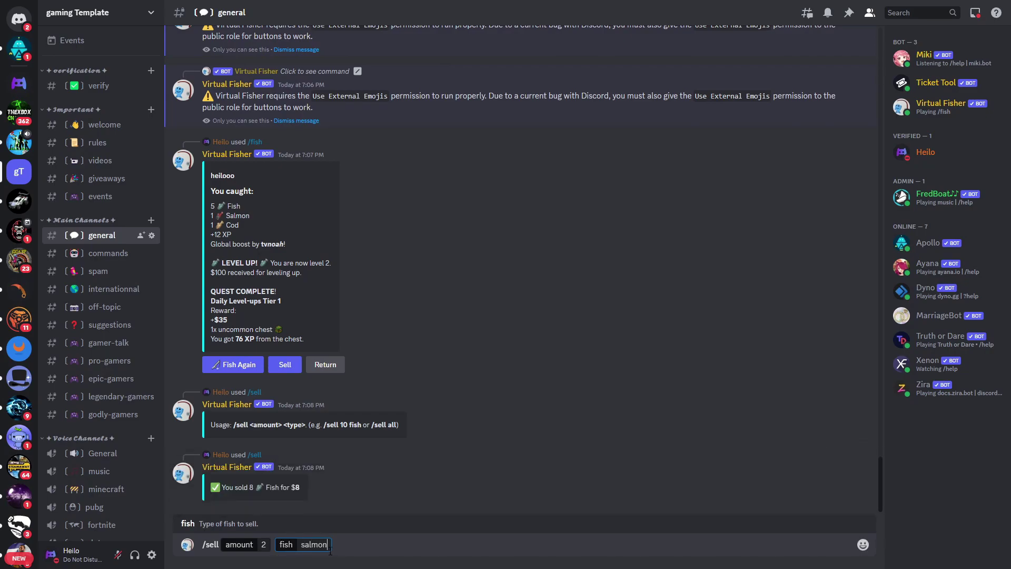
{"action": "key", "text": "Return"}
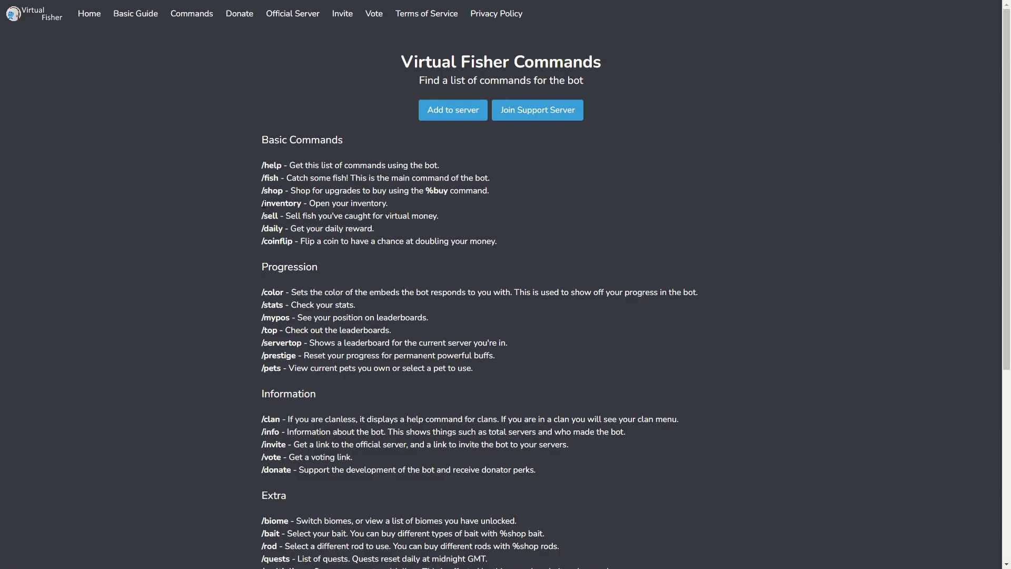
Step: Check the /shop entry on the Virtual Fisher Commands page, switch back to Discord and run the bot's /daily command in the general channel
{"action": "left_click_drag", "start_coordinate": [264, 190], "coordinate": [289, 190]}
{"action": "left_click", "coordinate": [291, 190]}
{"action": "left_click", "coordinate": [456, 193]}
{"action": "key", "text": "alt+Tab"}
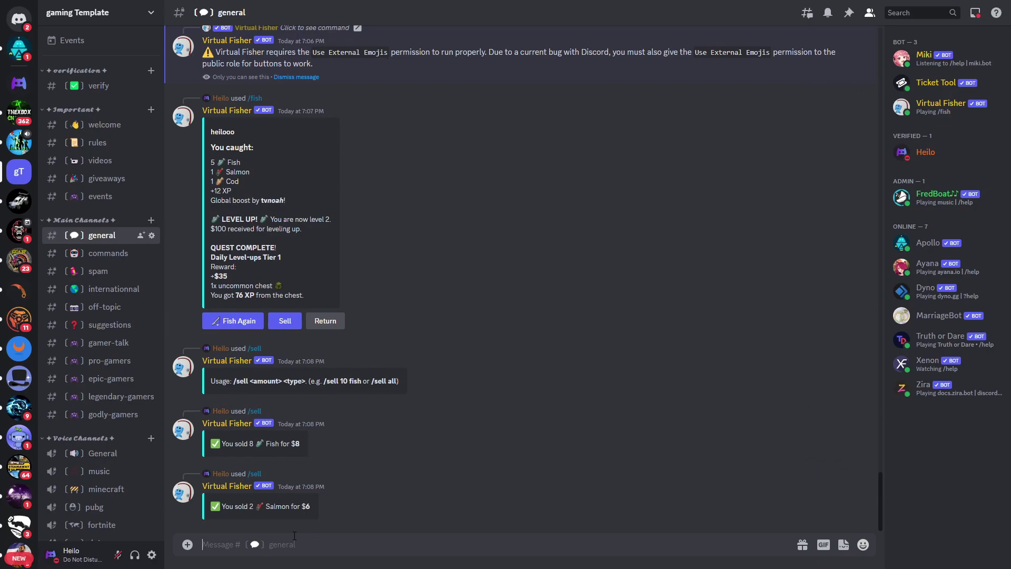
{"action": "type", "text": "/daily"}
{"action": "left_click", "coordinate": [274, 345]}
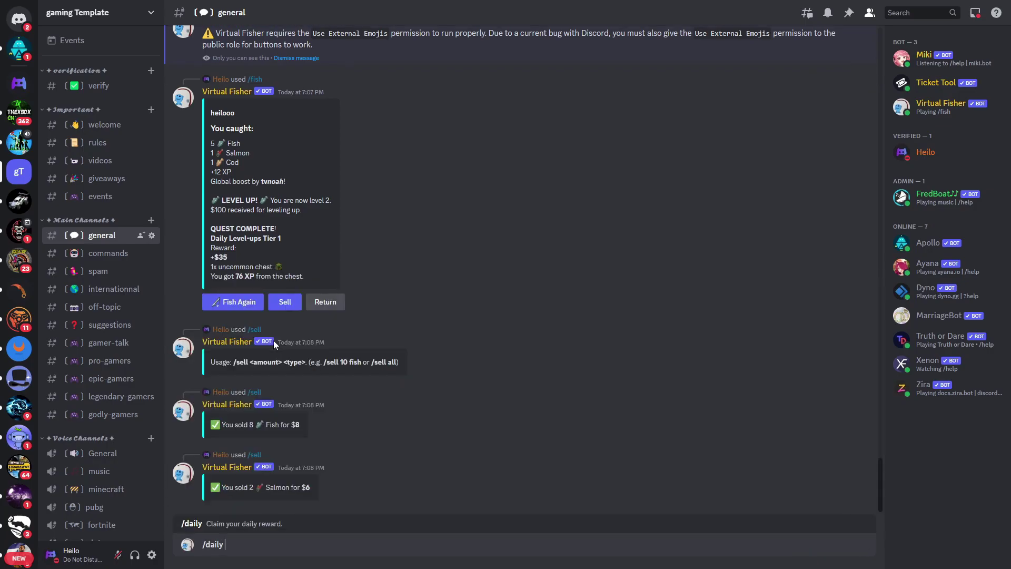
{"action": "key", "text": "Return"}
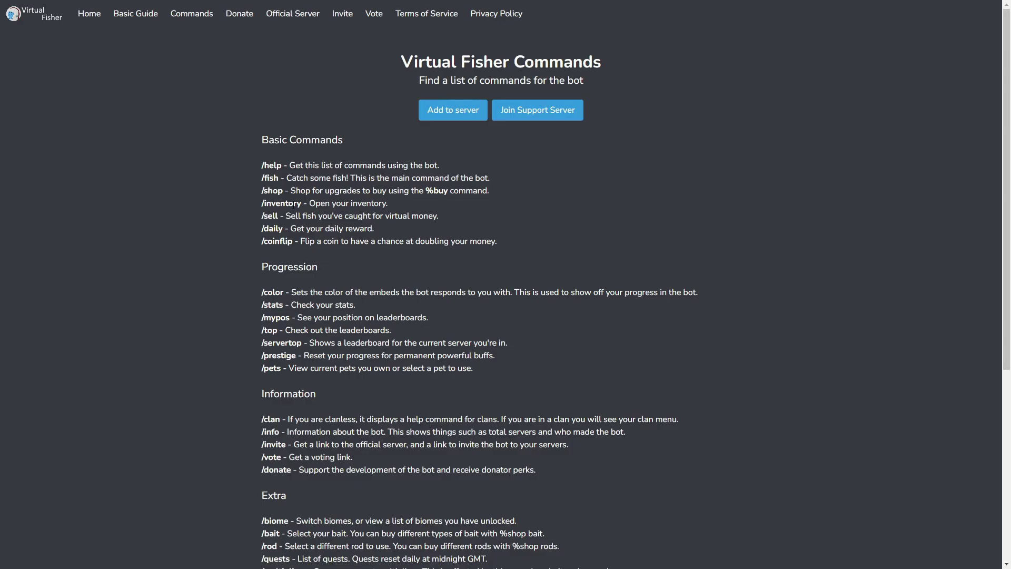
Step: Review the command list on the Virtual Fisher website from Basic Commands to Administration and go back to the site's home page
{"action": "scroll", "coordinate": [227, 216], "scroll_direction": "down", "scroll_amount": 3}
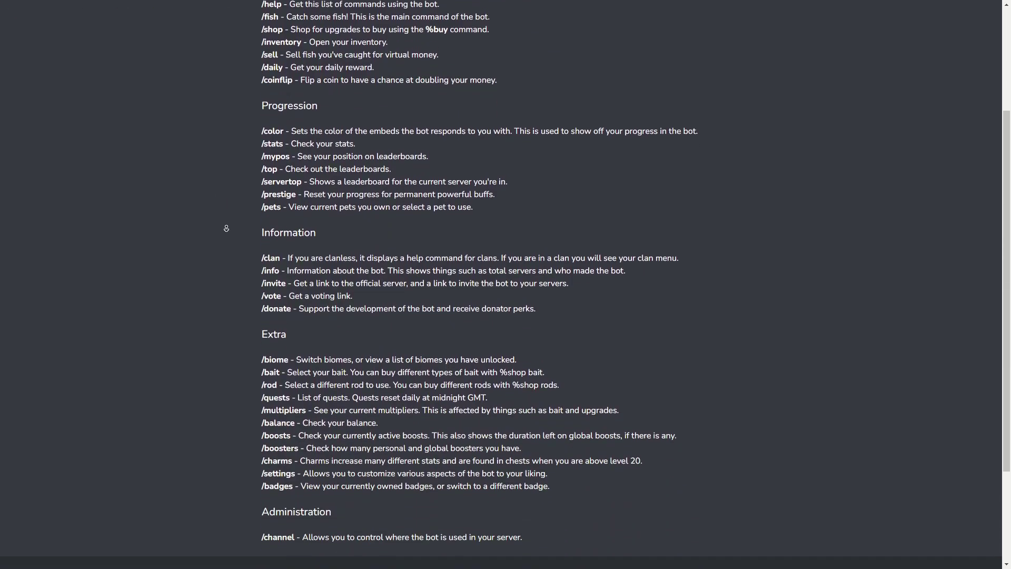
{"action": "scroll", "coordinate": [227, 166], "scroll_direction": "up", "scroll_amount": 3}
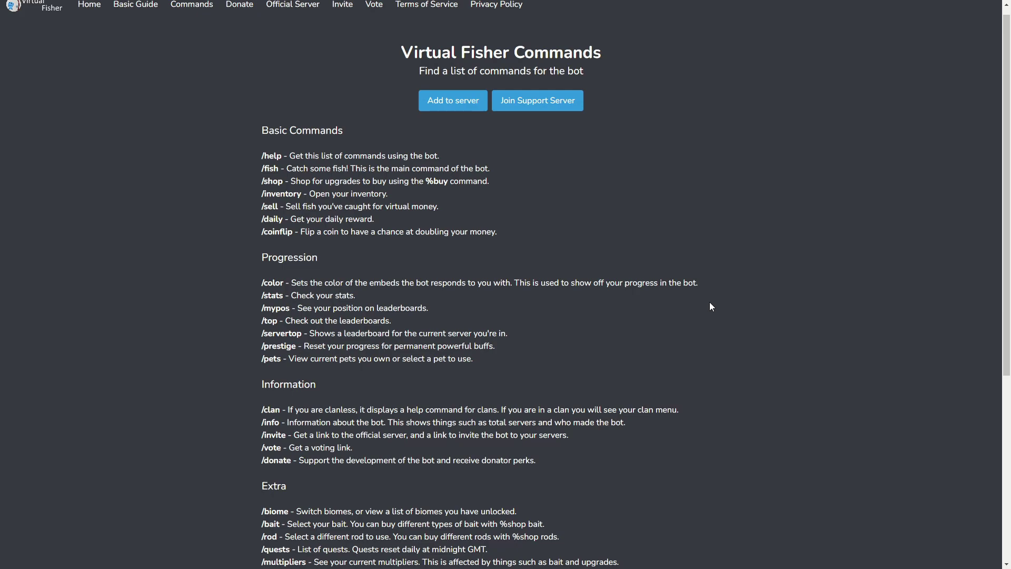
{"action": "scroll", "coordinate": [709, 307], "scroll_direction": "up", "scroll_amount": 1}
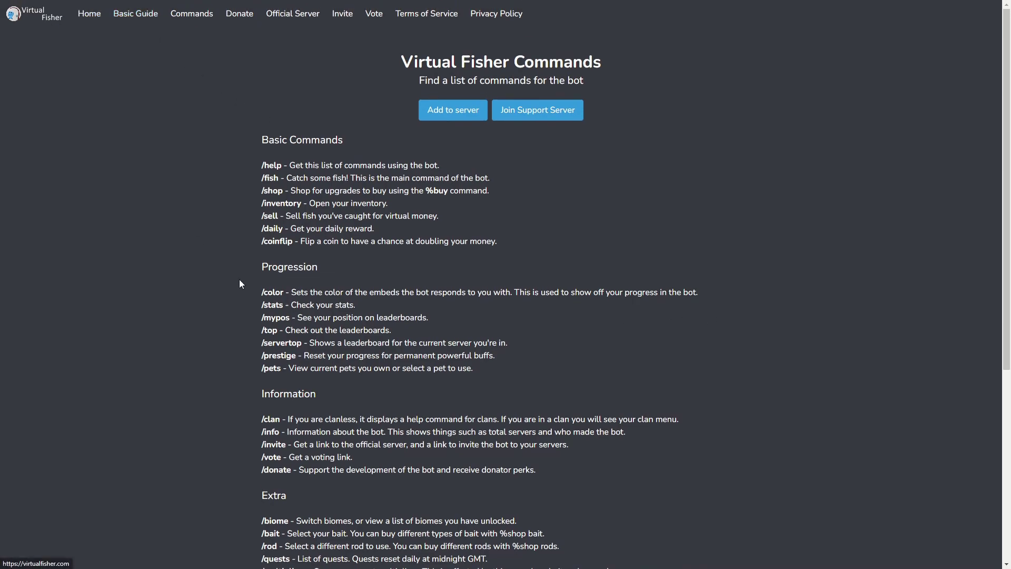
{"action": "key", "text": "alt+Left"}
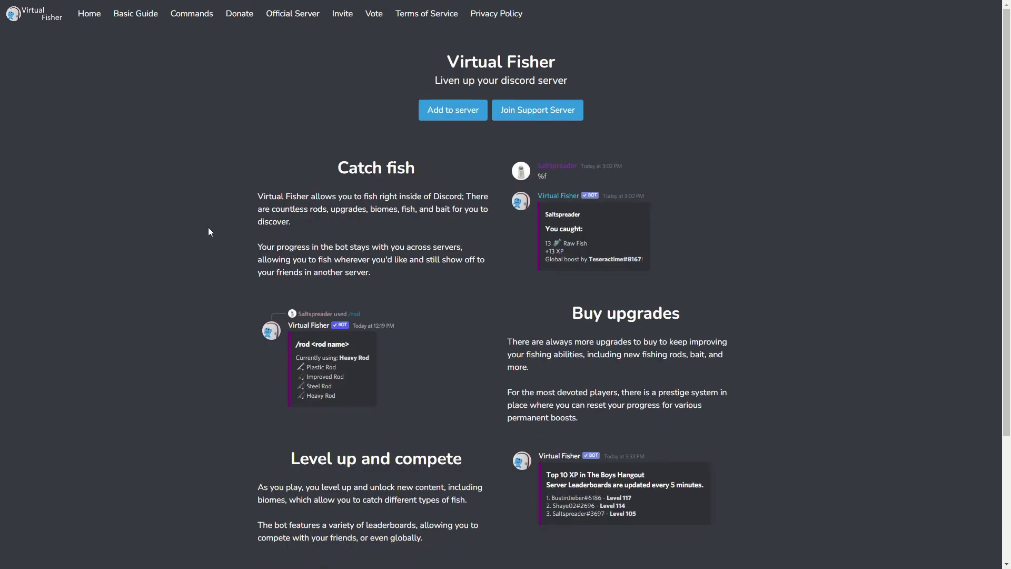